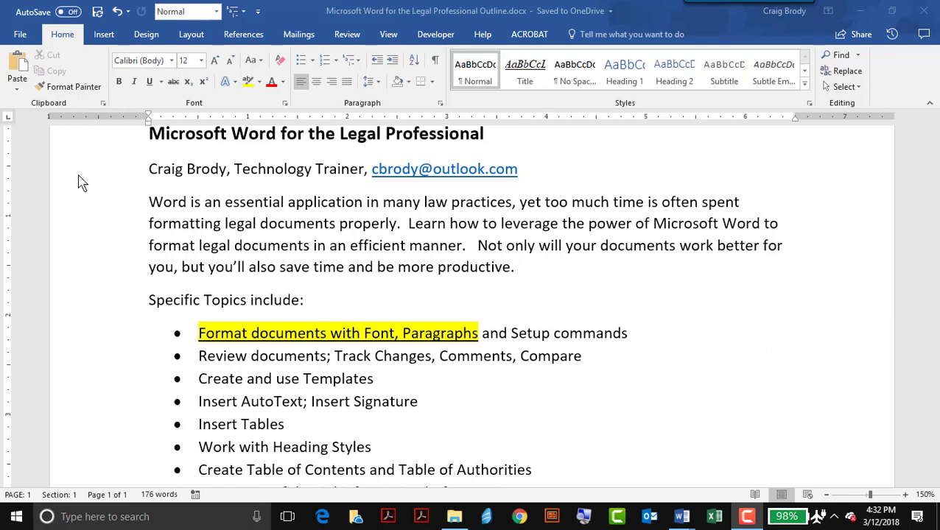
In the outline, practise selecting the author line, the 'Format documents' phrase and the bulleted topics list.
{"action": "left_click", "coordinate": [72, 176]}
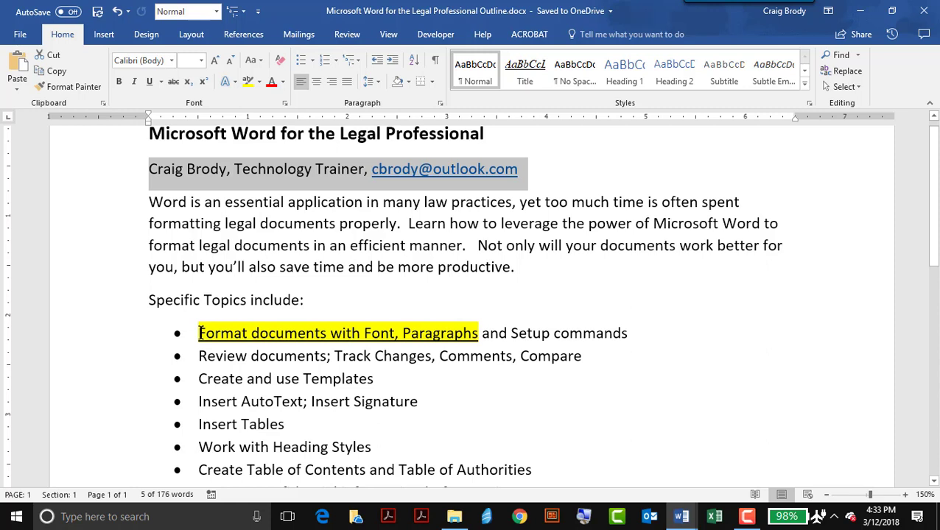
{"action": "left_click_drag", "start_coordinate": [200, 333], "coordinate": [433, 333]}
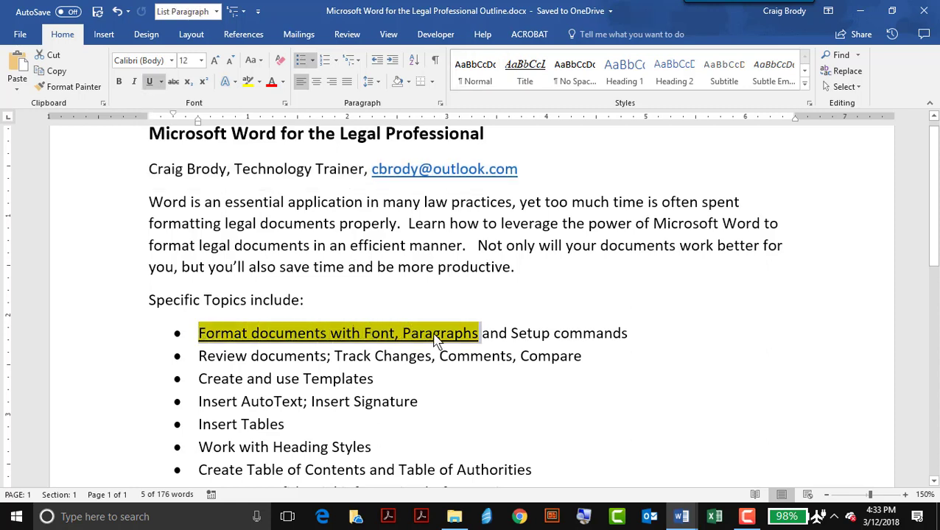
{"action": "left_click", "coordinate": [270, 333]}
{"action": "left_click_drag", "start_coordinate": [122, 341], "coordinate": [119, 474]}
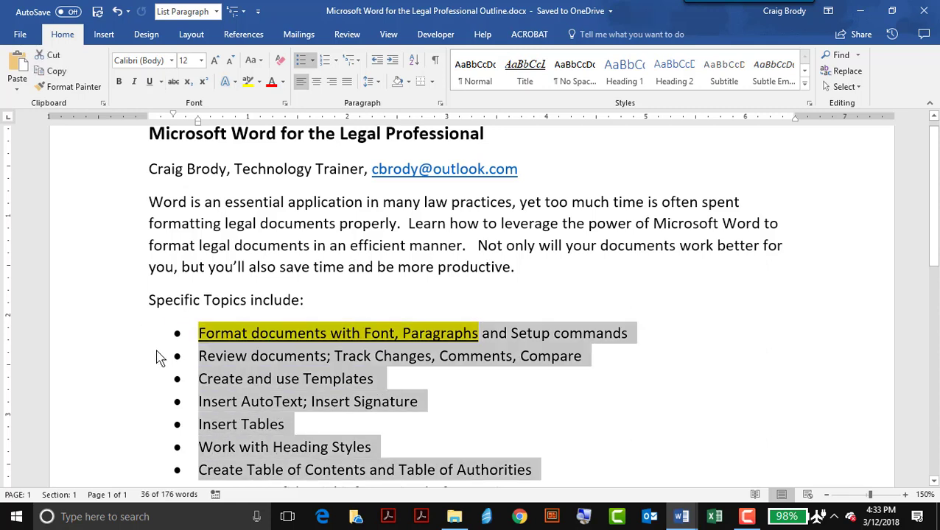
Select the title line and parts of the first paragraph, then switch to Sample Investor Rights Agreement.docx.
{"action": "left_click", "coordinate": [84, 143]}
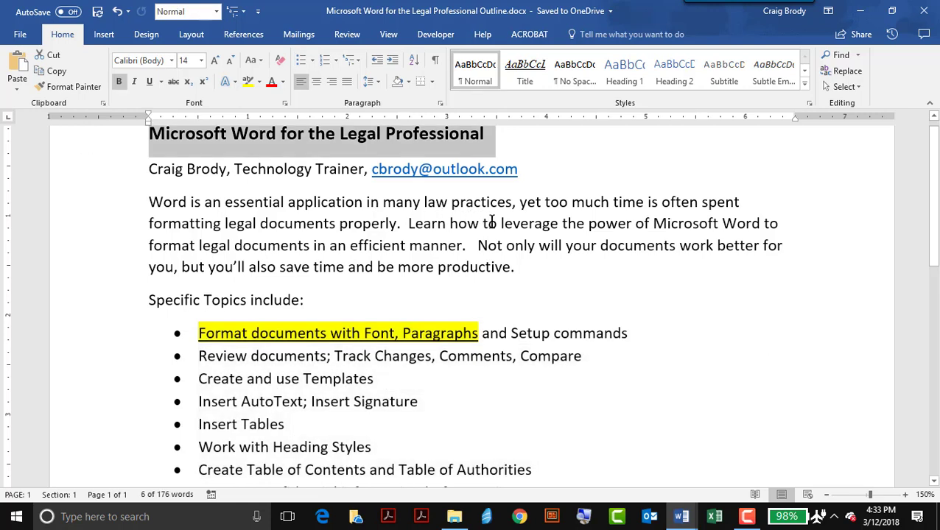
{"action": "left_click_drag", "start_coordinate": [500, 224], "coordinate": [463, 246]}
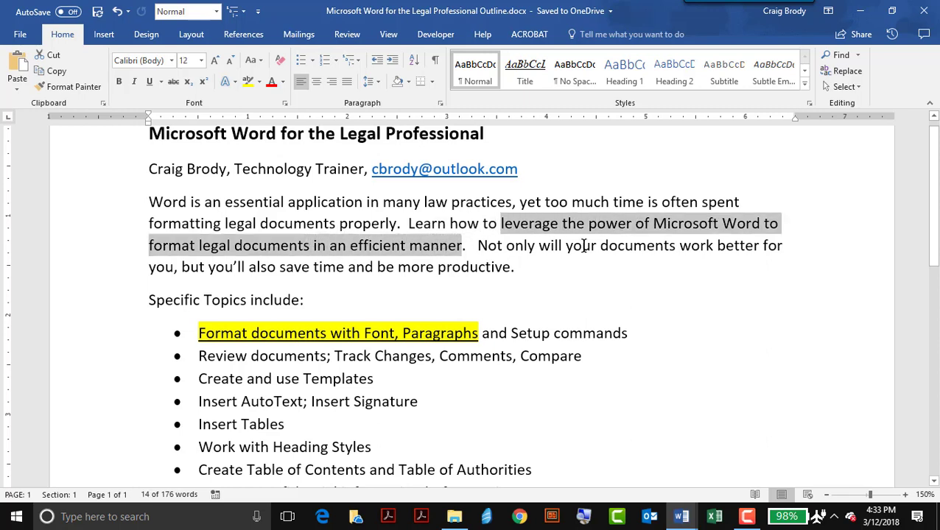
{"action": "left_click_drag", "start_coordinate": [601, 245], "coordinate": [761, 259]}
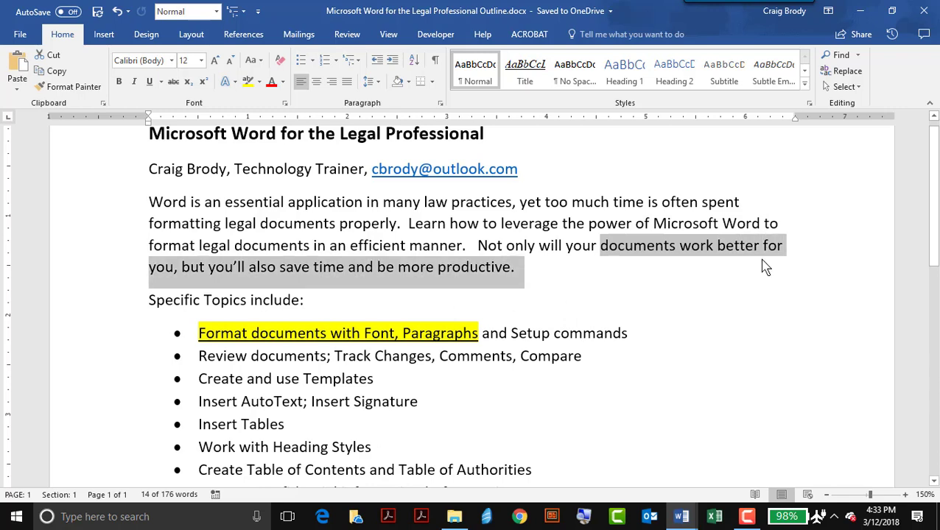
{"action": "key", "text": "alt+Tab"}
{"action": "key", "text": "alt+Tab"}
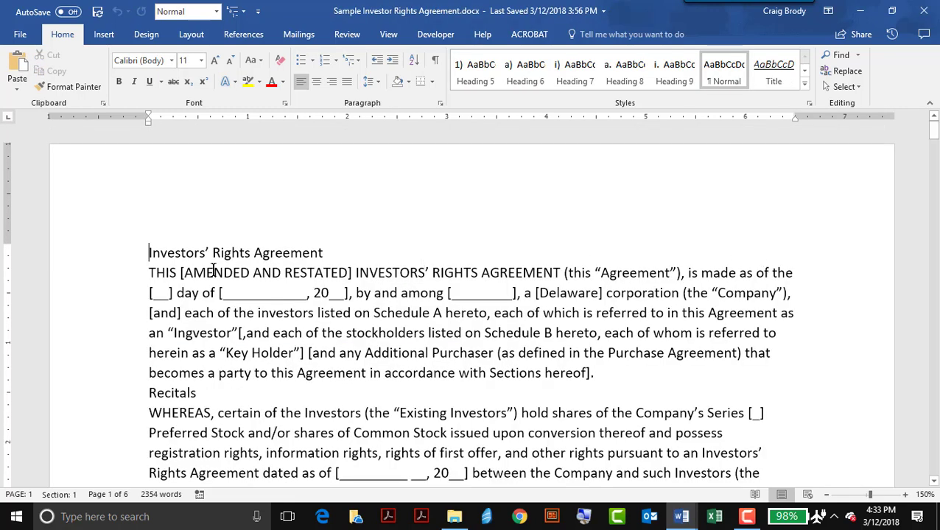
Select the title, preamble and Recitals down to the NOW, THEREFORE paragraph, then scroll back up.
{"action": "left_click_drag", "start_coordinate": [101, 261], "coordinate": [147, 434]}
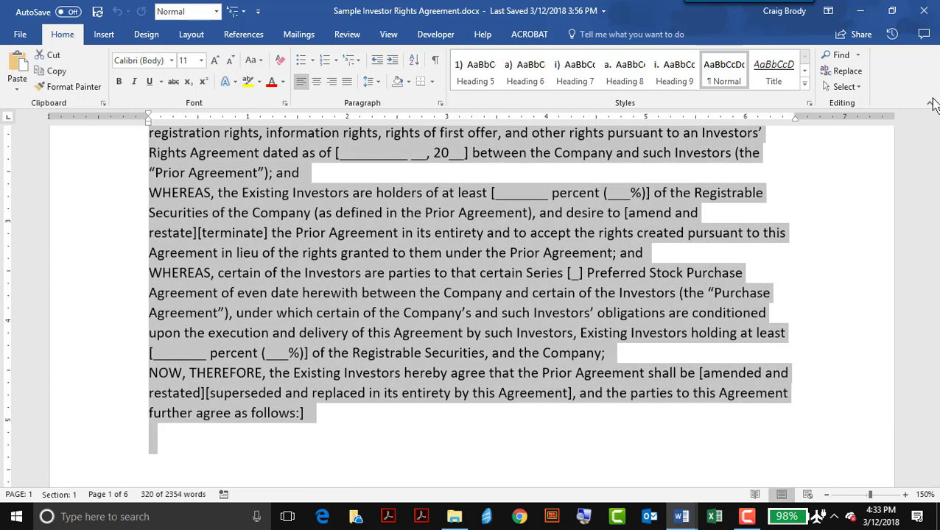
{"action": "left_click_drag", "start_coordinate": [937, 163], "coordinate": [933, 131]}
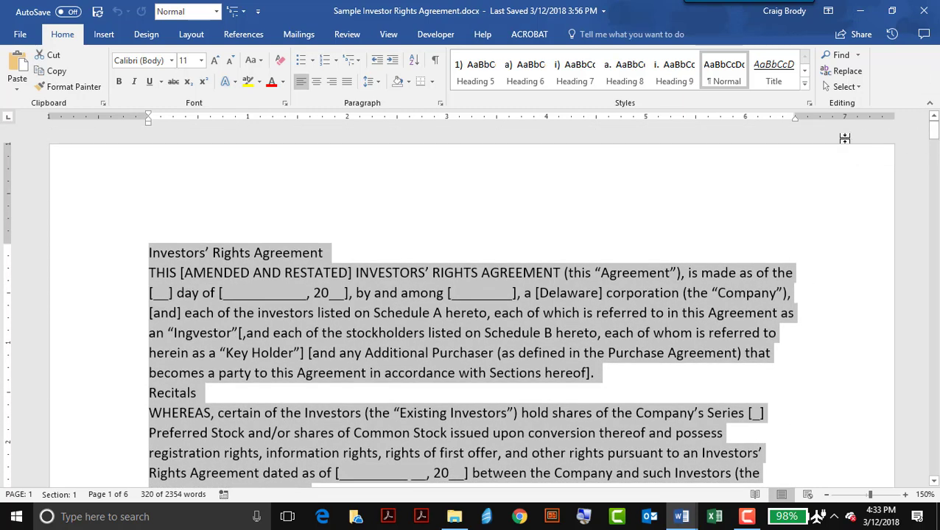
Apply Add Space After Paragraph to the selected opening paragraphs of the agreement.
{"action": "left_click", "coordinate": [375, 83]}
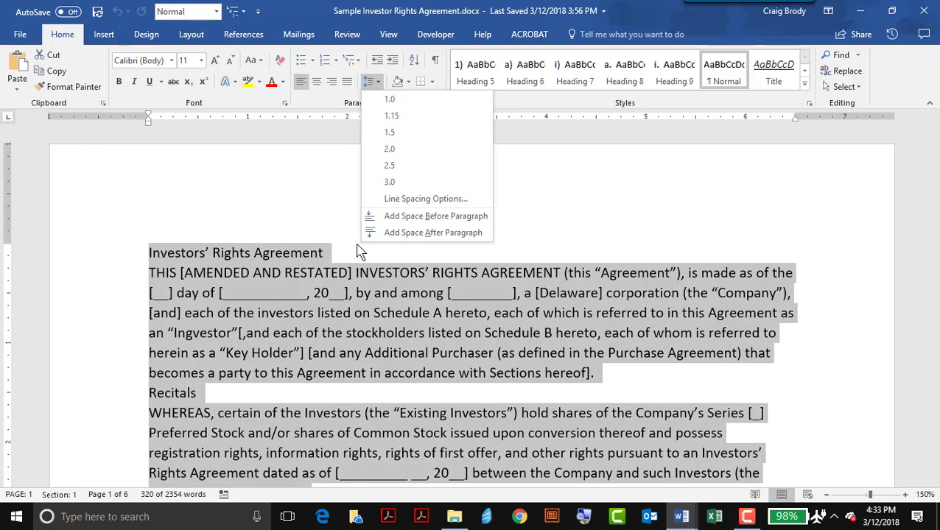
{"action": "left_click", "coordinate": [388, 234]}
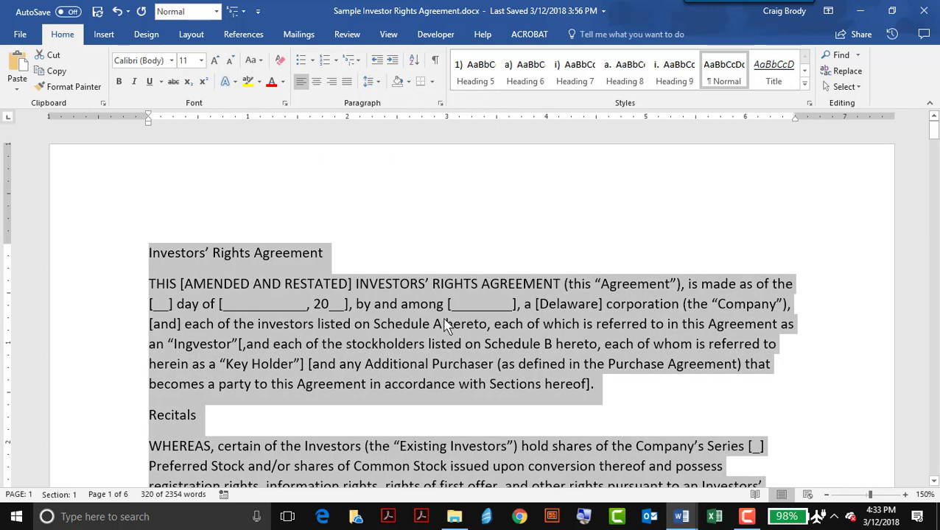
{"action": "left_click", "coordinate": [447, 325]}
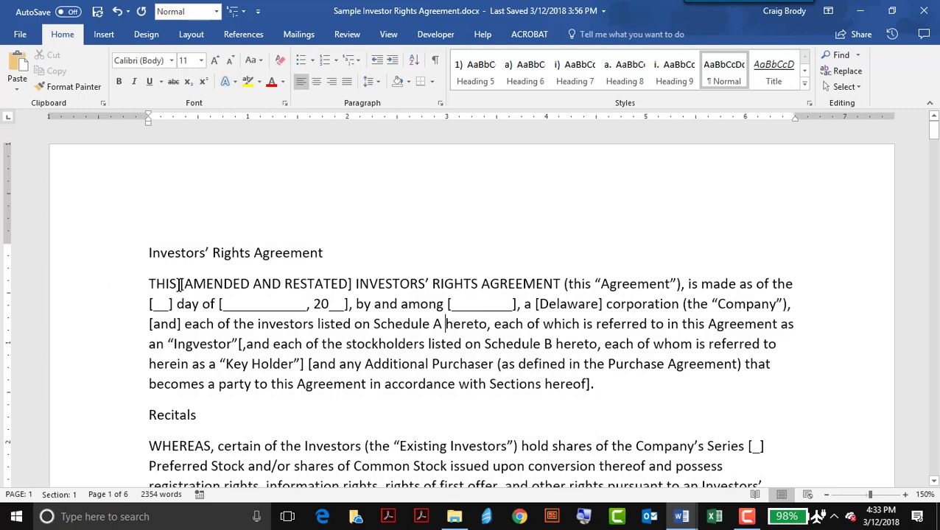
Make the 'Investors' Rights Agreement' title bold, underlined and centred.
{"action": "left_click", "coordinate": [84, 256]}
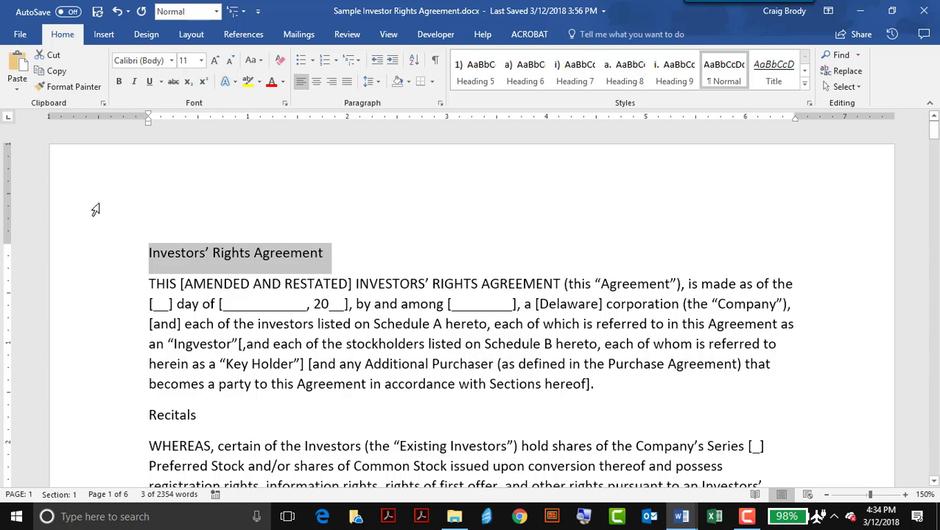
{"action": "left_click", "coordinate": [120, 83]}
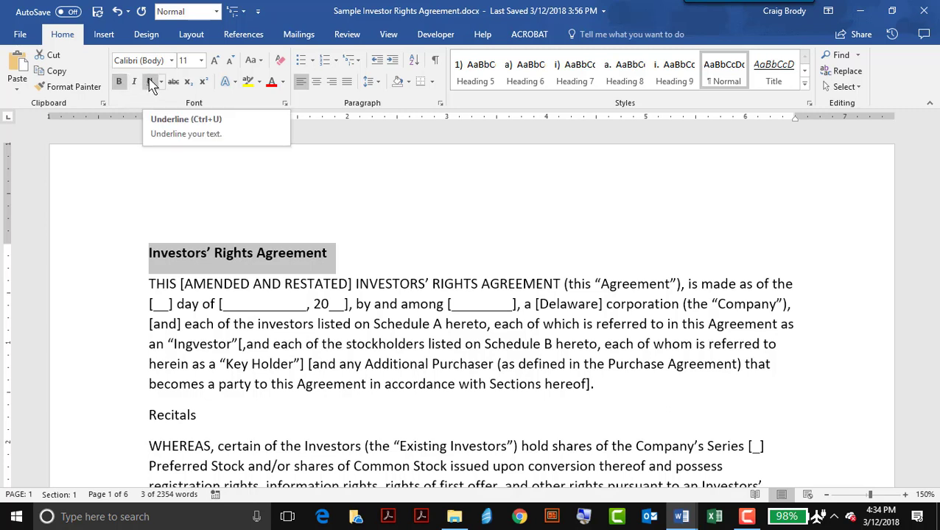
{"action": "left_click", "coordinate": [148, 82]}
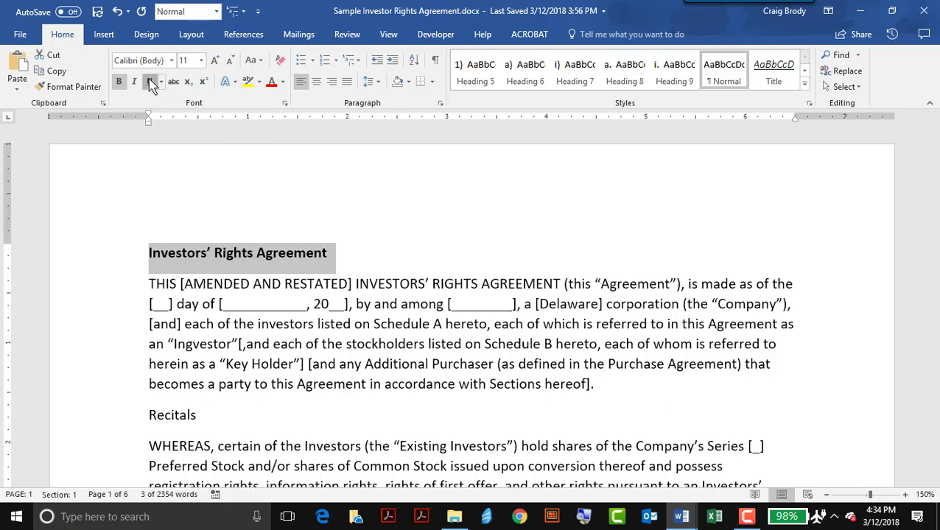
{"action": "left_click", "coordinate": [315, 85]}
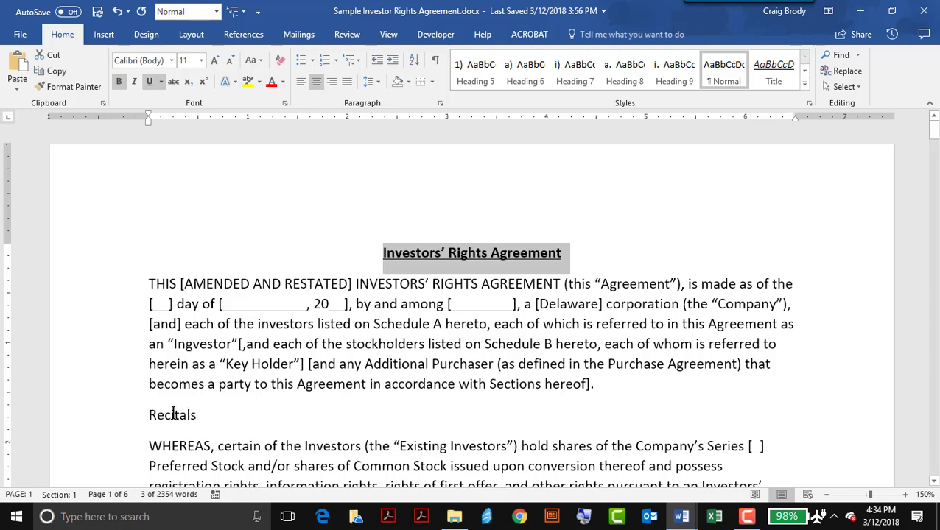
Copy the title's formatting onto the Recitals heading with Format Painter.
{"action": "left_click", "coordinate": [73, 87]}
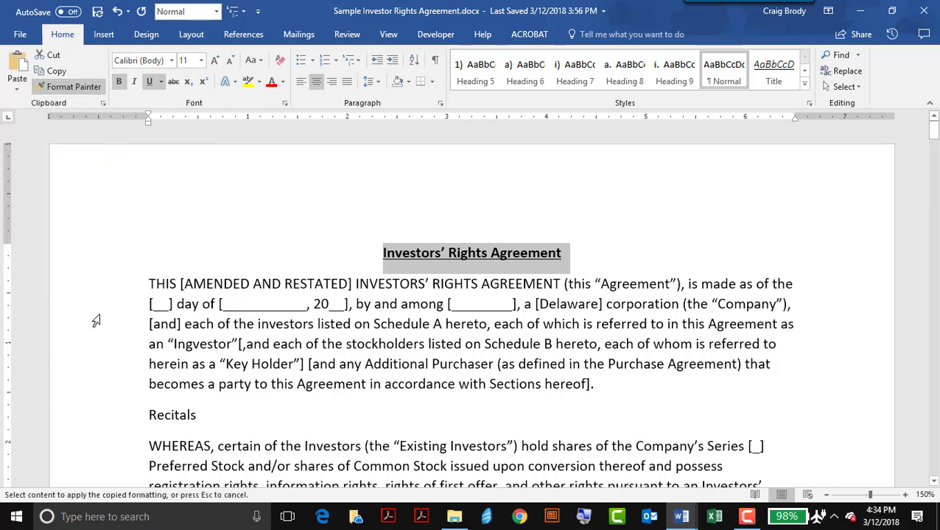
{"action": "left_click", "coordinate": [107, 422]}
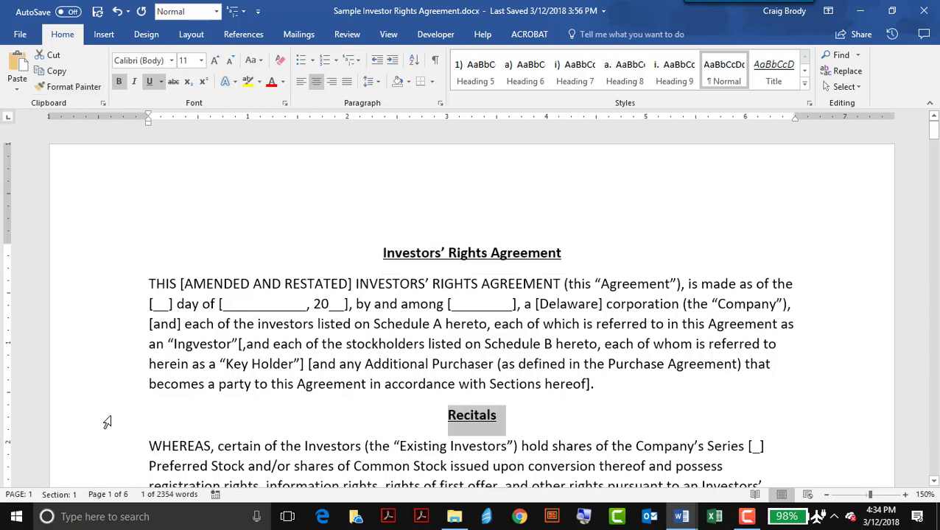
{"action": "left_click", "coordinate": [396, 323]}
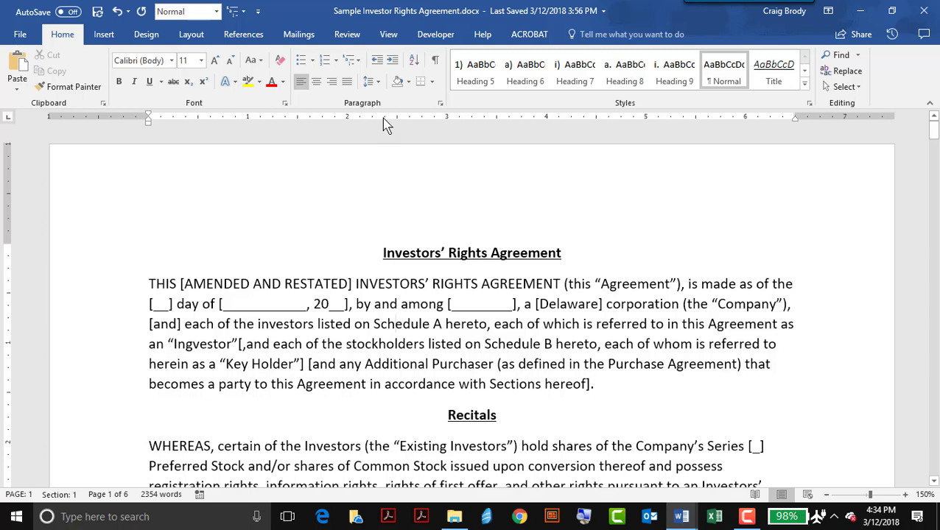
Indent the preamble paragraph on both sides and set it to justified alignment.
{"action": "left_click", "coordinate": [391, 60]}
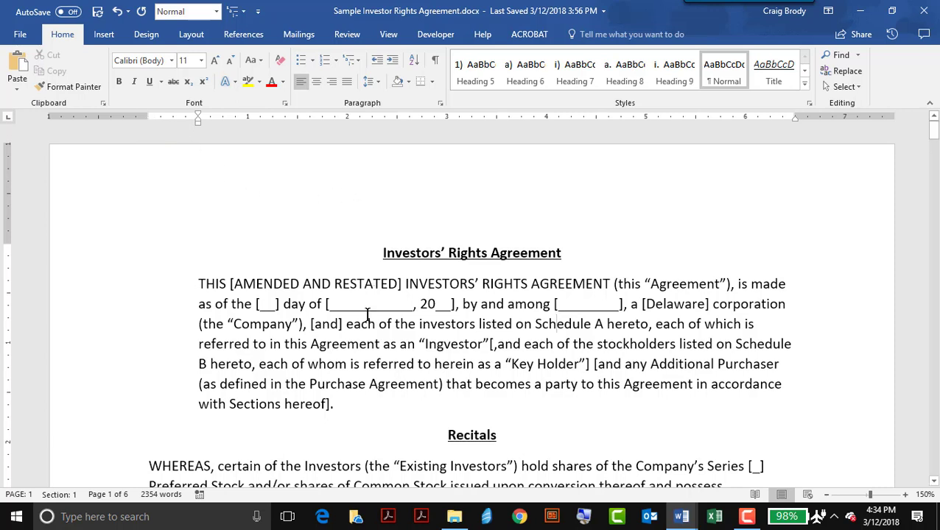
{"action": "left_click", "coordinate": [392, 61]}
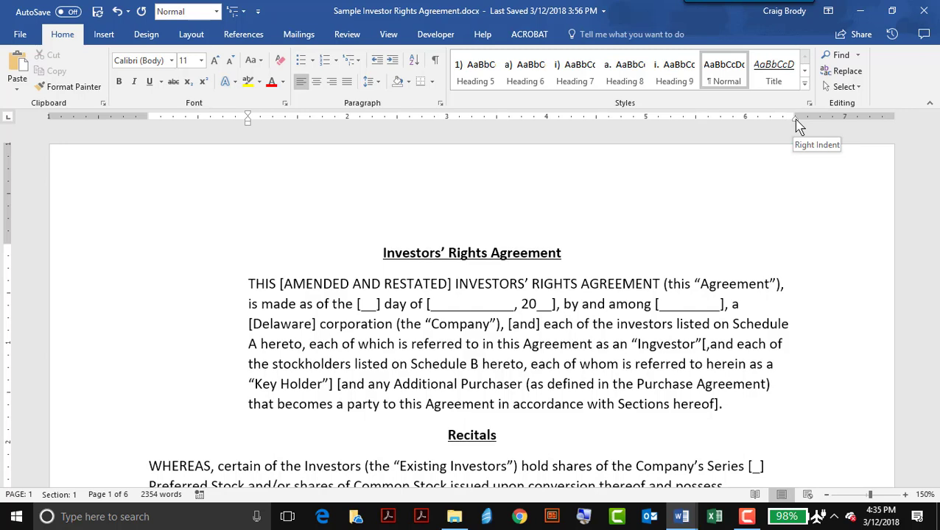
{"action": "left_click_drag", "start_coordinate": [800, 126], "coordinate": [699, 127]}
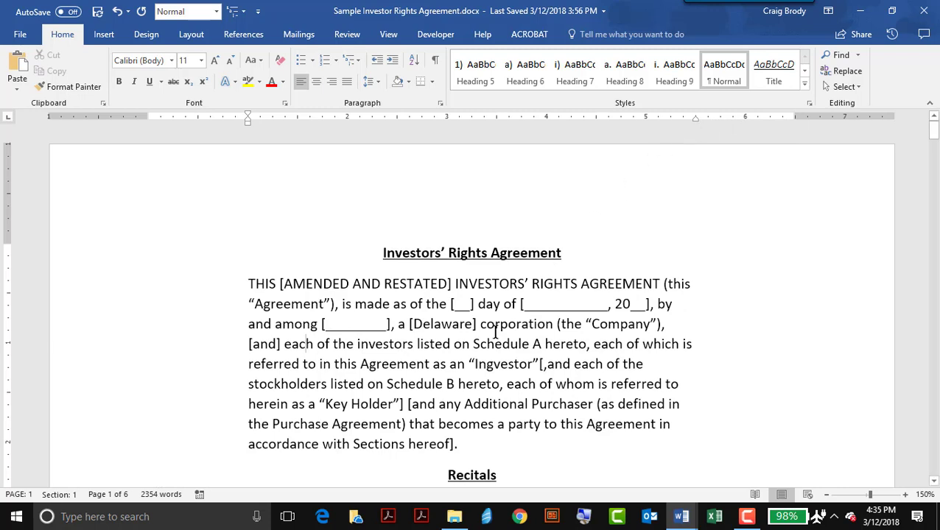
{"action": "left_click", "coordinate": [449, 345]}
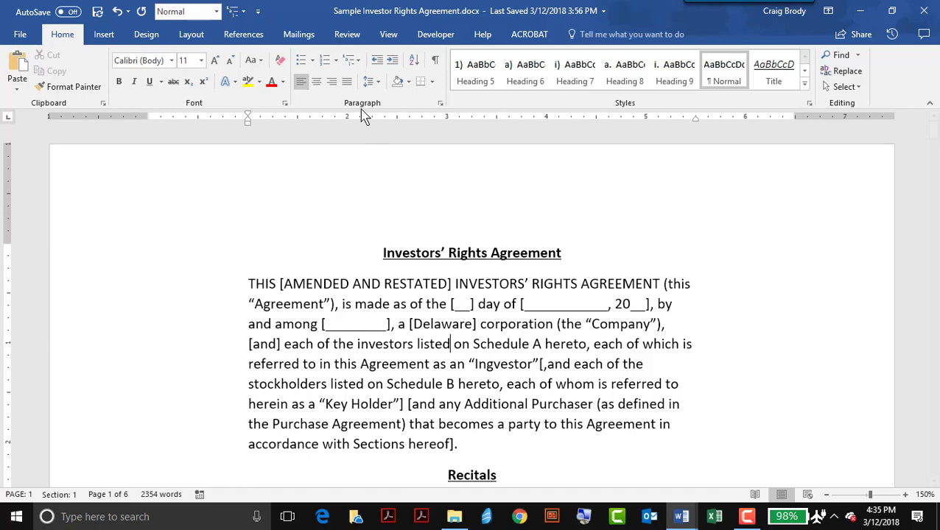
{"action": "left_click", "coordinate": [346, 83]}
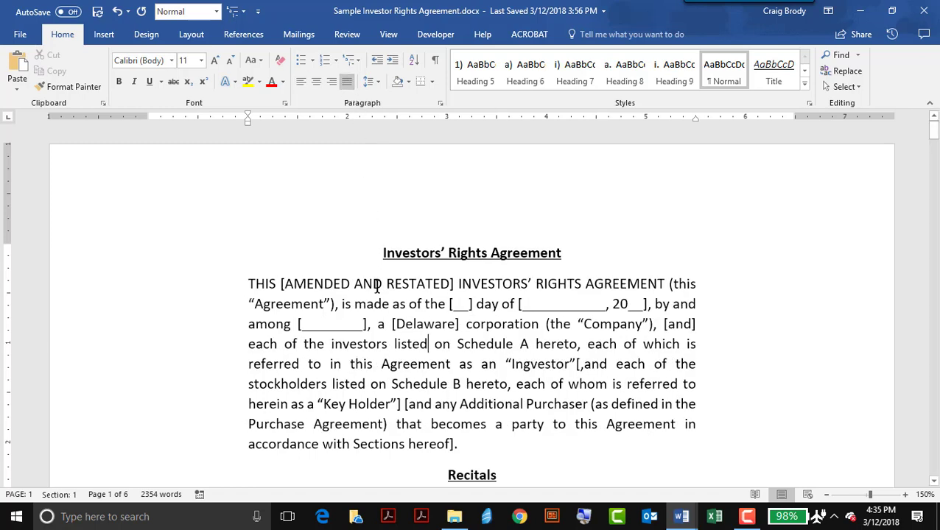
{"action": "key", "text": "Down"}
{"action": "key", "text": "Down"}
{"action": "key", "text": "Down"}
{"action": "key", "text": "Down"}
{"action": "key", "text": "Down"}
{"action": "key", "text": "Down"}
{"action": "key", "text": "Down"}
{"action": "key", "text": "Down"}
{"action": "key", "text": "Down"}
{"action": "key", "text": "Down"}
{"action": "key", "text": "Down"}
{"action": "key", "text": "Down"}
{"action": "key", "text": "Down"}
{"action": "key", "text": "Down"}
{"action": "key", "text": "Down"}
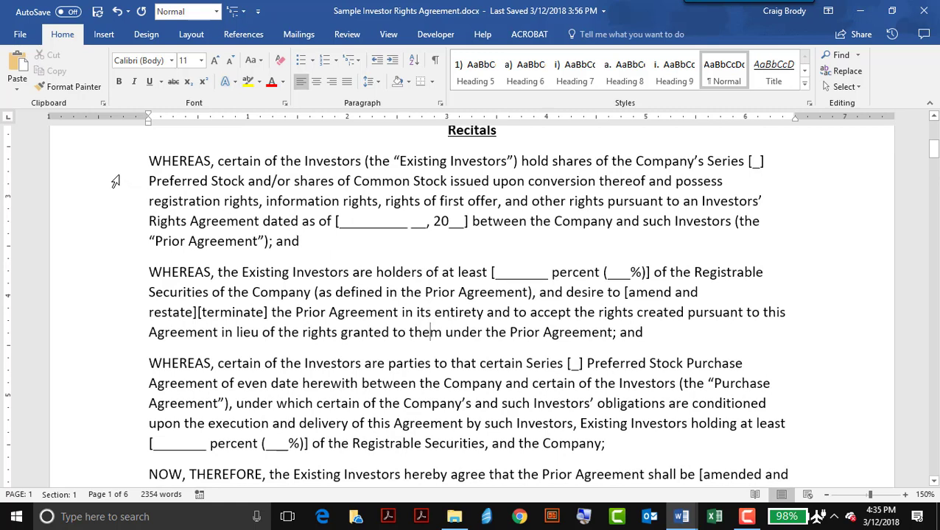
Give the WHEREAS through NOW, THEREFORE recital paragraphs a first-line indent on the ruler.
{"action": "left_click_drag", "start_coordinate": [111, 171], "coordinate": [145, 478]}
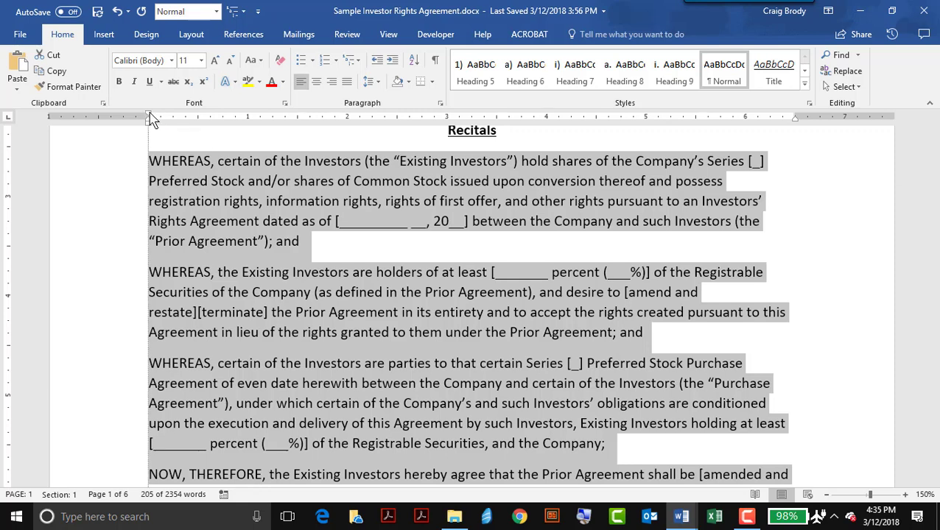
{"action": "left_click_drag", "start_coordinate": [151, 118], "coordinate": [198, 118]}
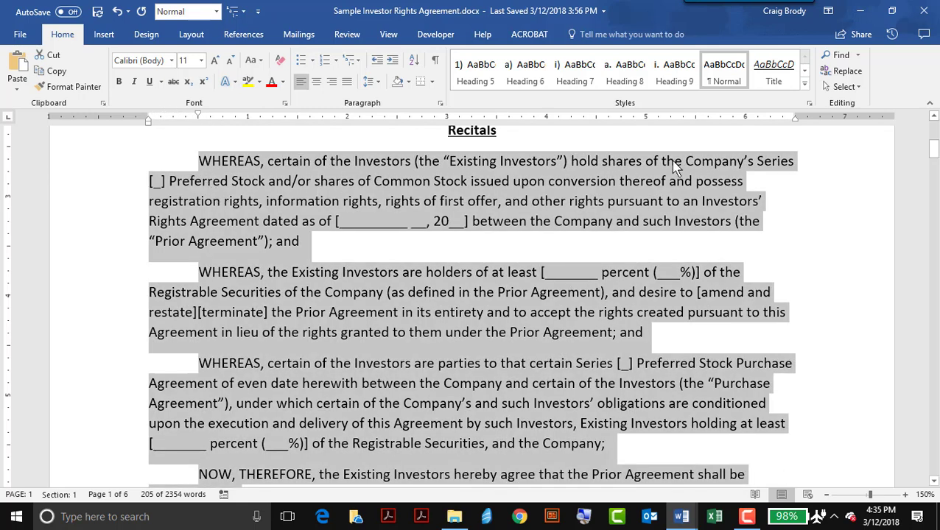
{"action": "left_click_drag", "start_coordinate": [934, 148], "coordinate": [934, 197]}
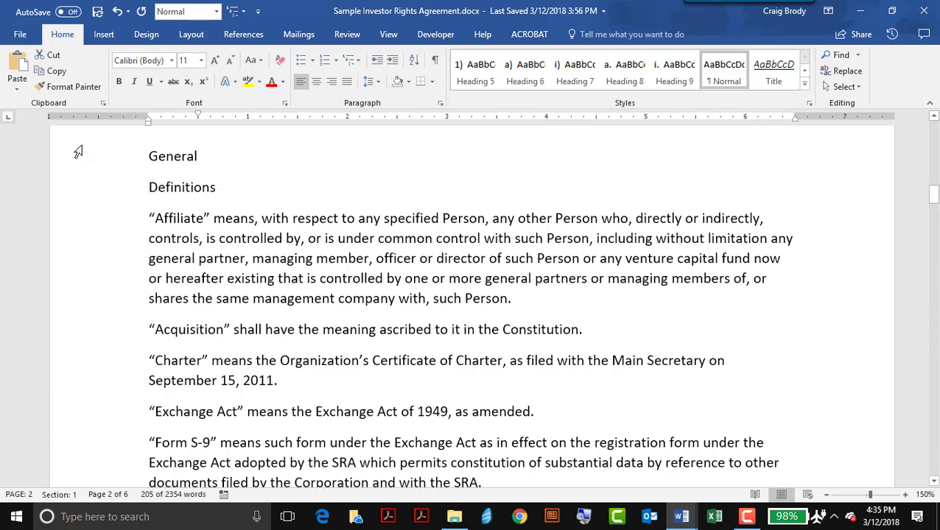
Apply the Article I / Section 1.01 multilevel list to the General through definitions paragraphs.
{"action": "left_click_drag", "start_coordinate": [82, 187], "coordinate": [168, 420]}
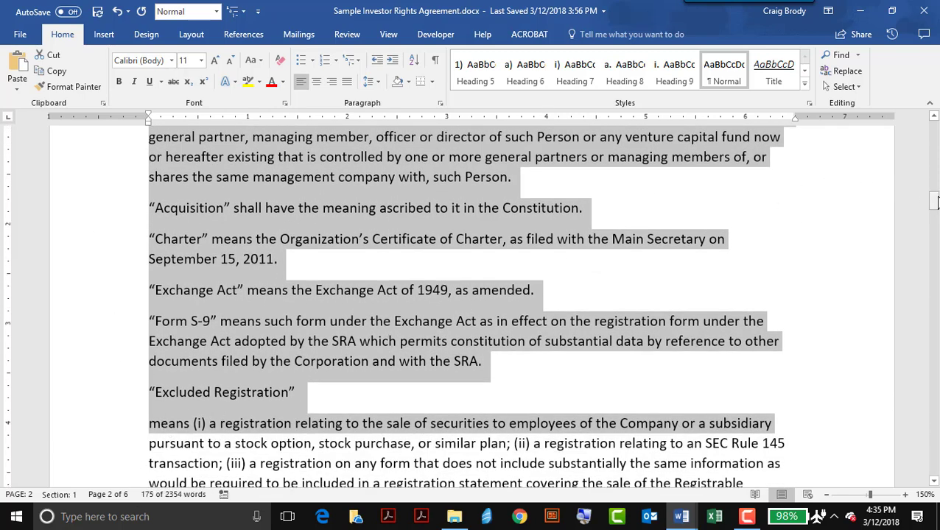
{"action": "left_click_drag", "start_coordinate": [934, 201], "coordinate": [934, 191]}
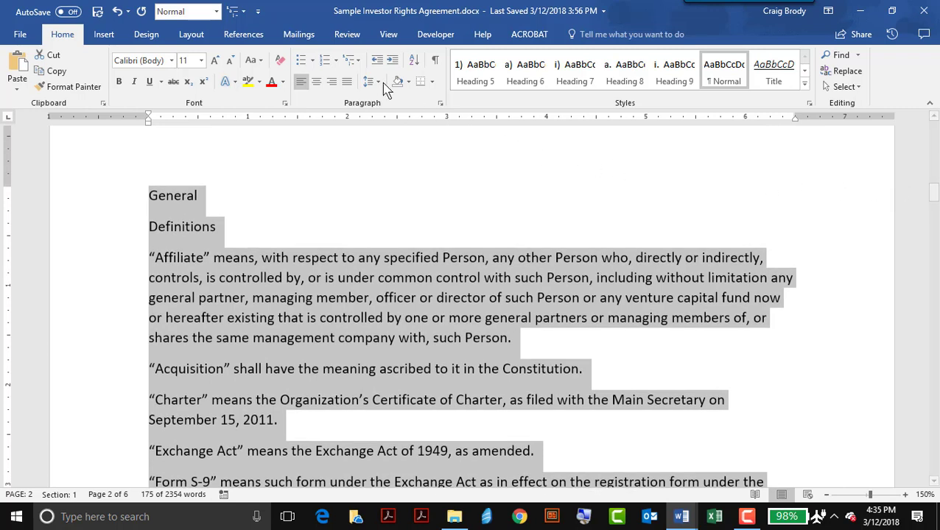
{"action": "left_click", "coordinate": [352, 60]}
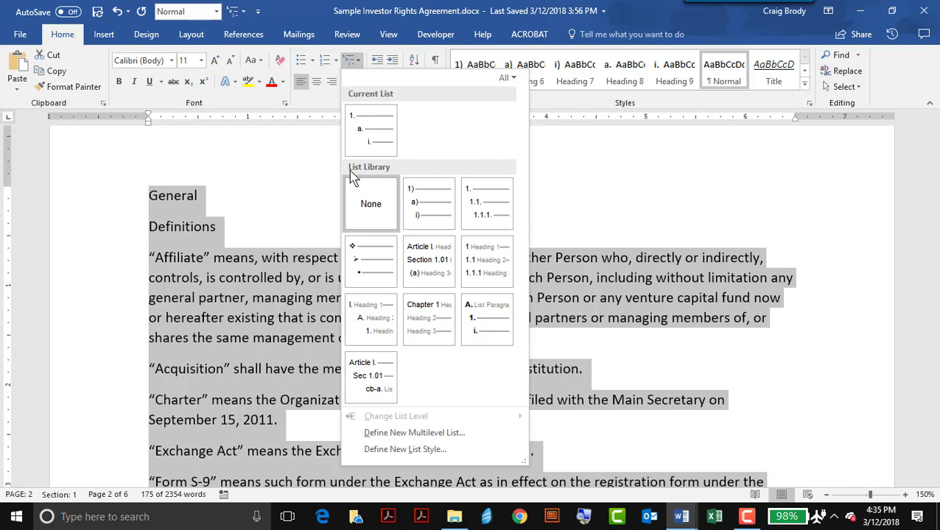
{"action": "mouse_move", "coordinate": [420, 285]}
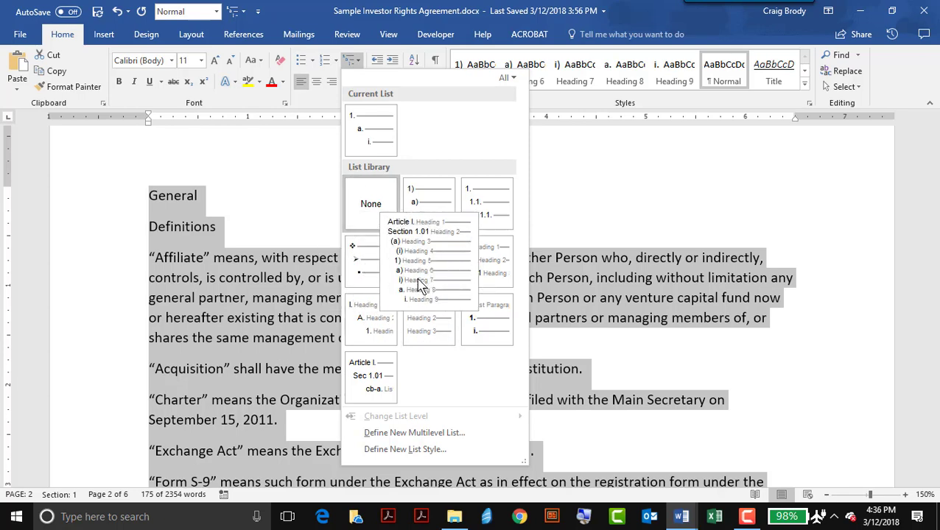
{"action": "left_click", "coordinate": [420, 286]}
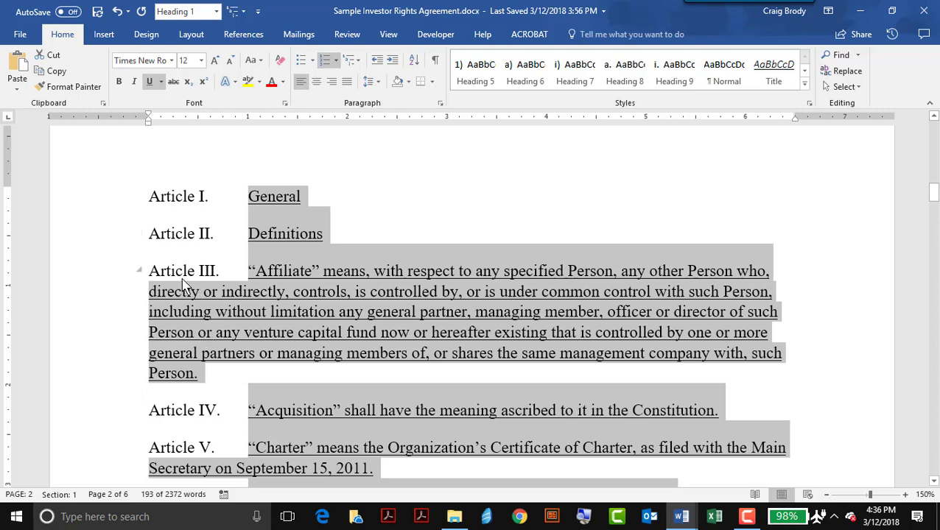
Demote Definitions to Section 1.01 and the Affiliate through Form S-9 definitions to lettered items.
{"action": "left_click", "coordinate": [277, 236]}
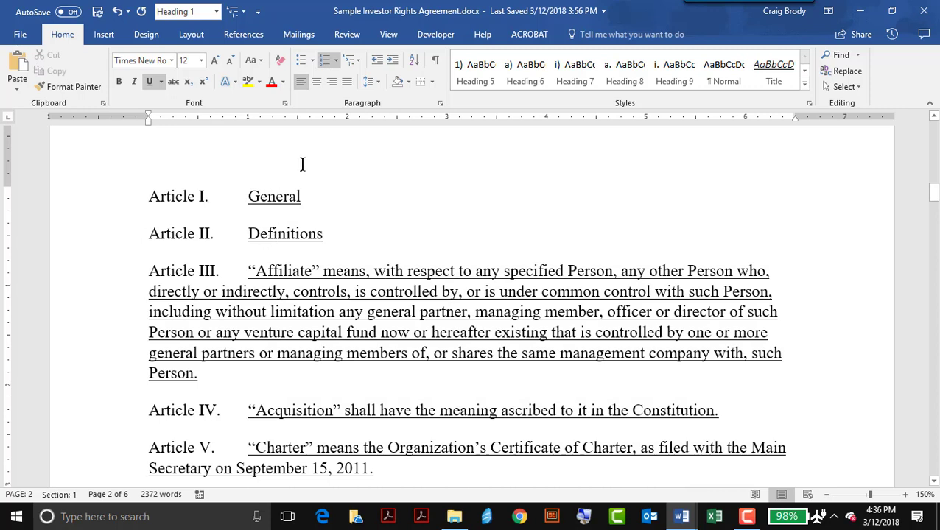
{"action": "left_click", "coordinate": [392, 65]}
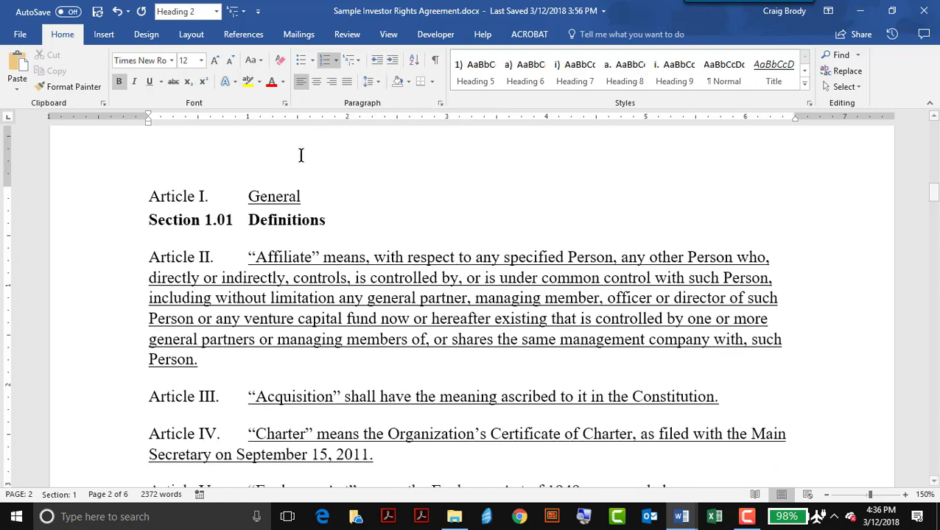
{"action": "left_click", "coordinate": [104, 266]}
{"action": "left_click_drag", "start_coordinate": [104, 272], "coordinate": [154, 466]}
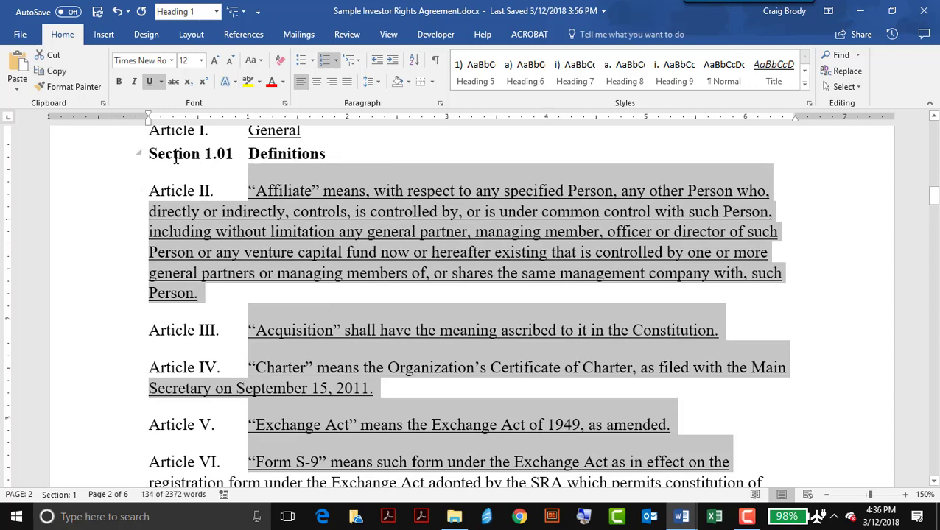
{"action": "left_click", "coordinate": [391, 68]}
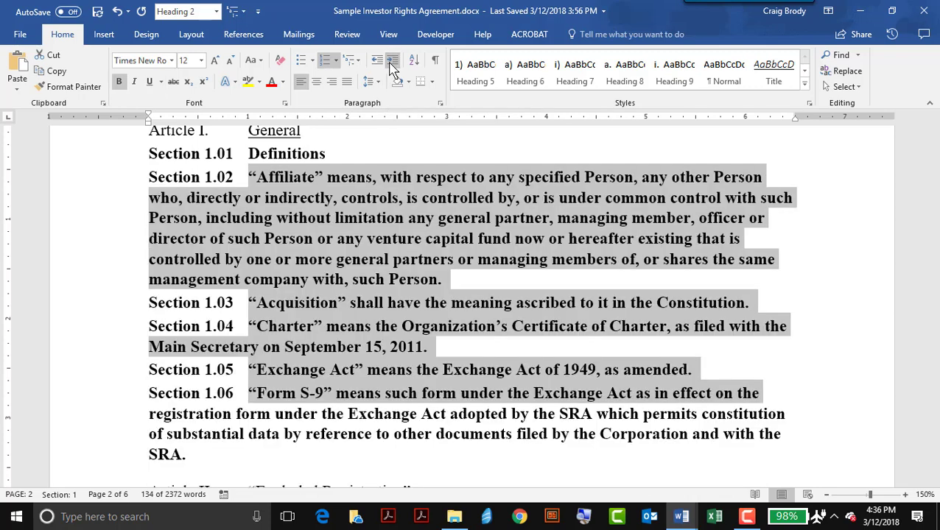
{"action": "left_click", "coordinate": [391, 68]}
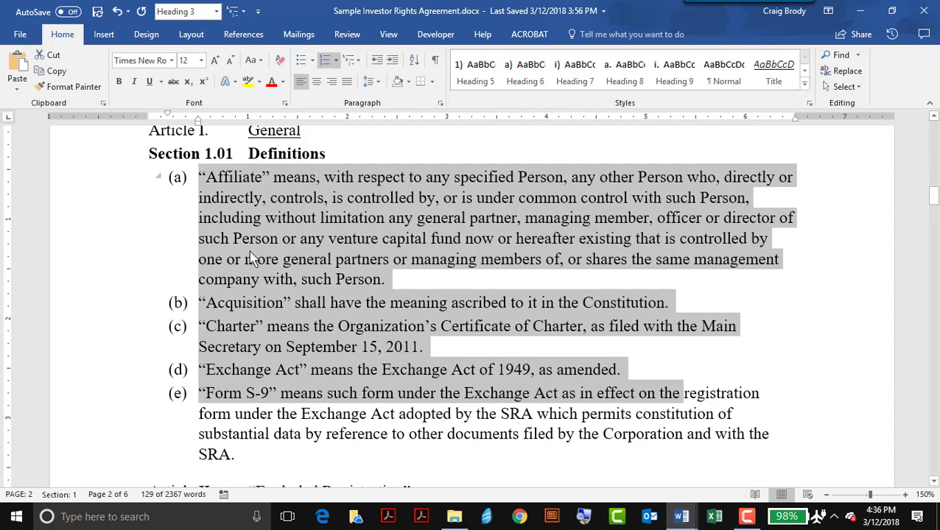
{"action": "left_click", "coordinate": [202, 309]}
Promote Acquisition to Section 1.02, then switch to the Legal Professional outline document.
{"action": "left_click", "coordinate": [226, 303]}
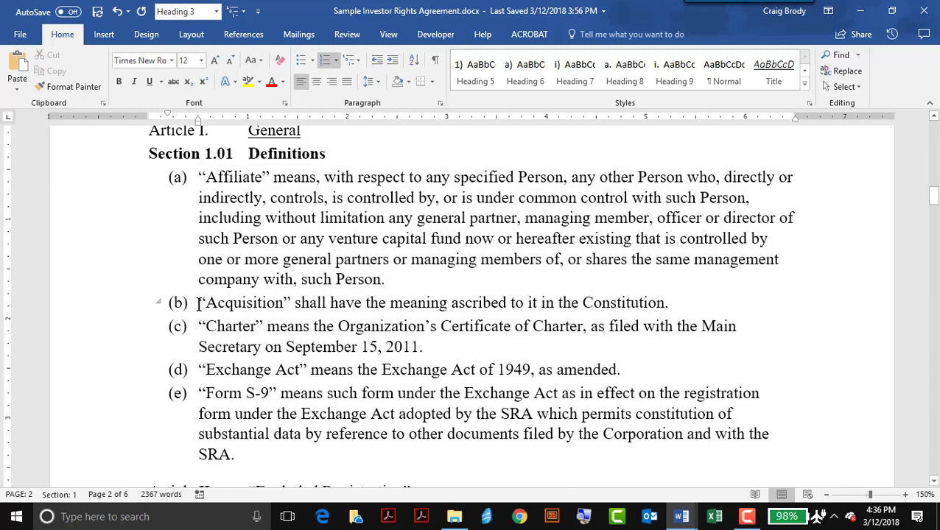
{"action": "left_click", "coordinate": [376, 60]}
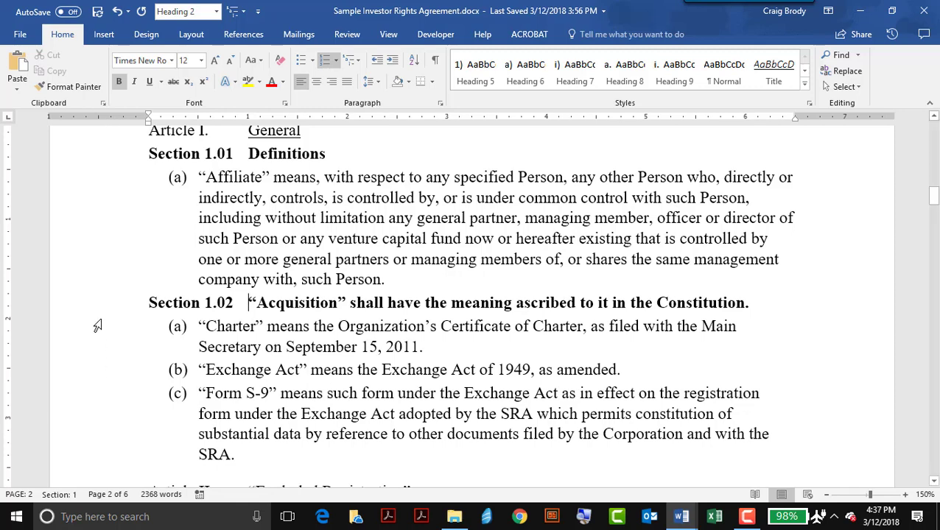
{"action": "left_click", "coordinate": [317, 219]}
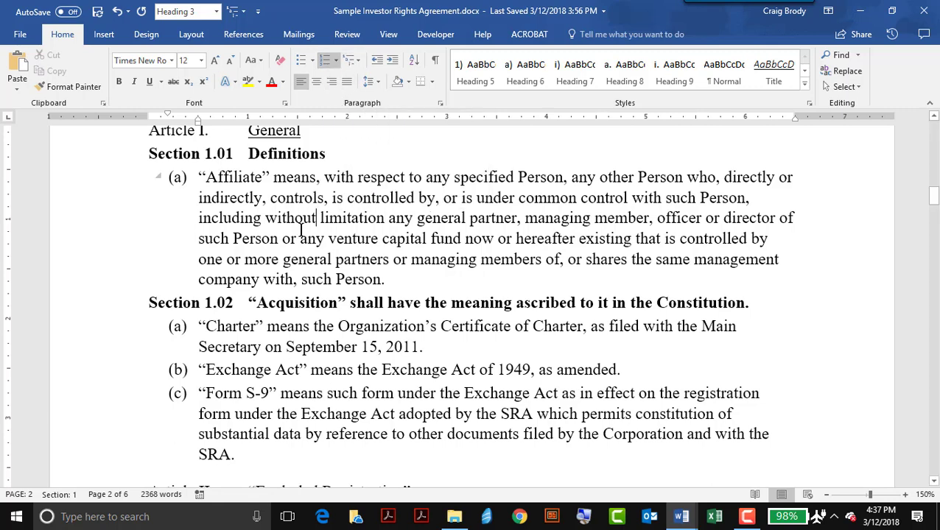
{"action": "key", "text": "alt+Tab"}
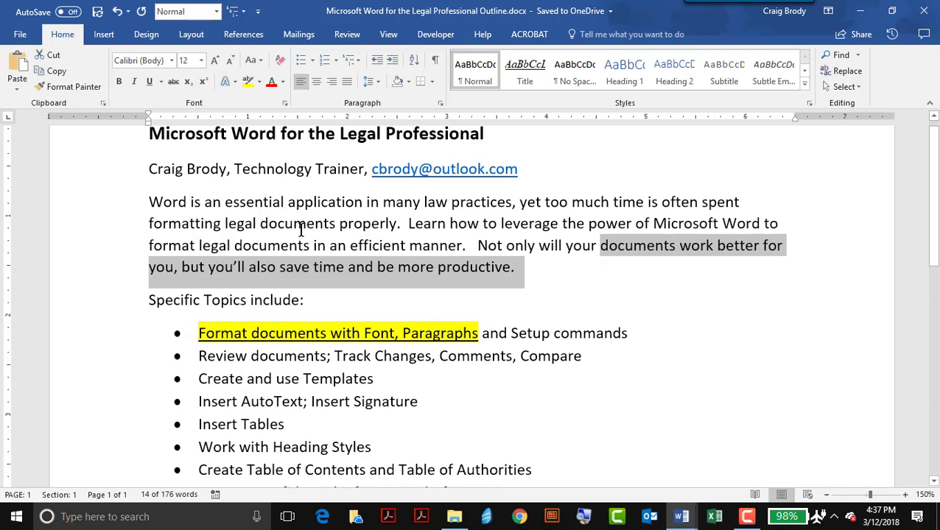